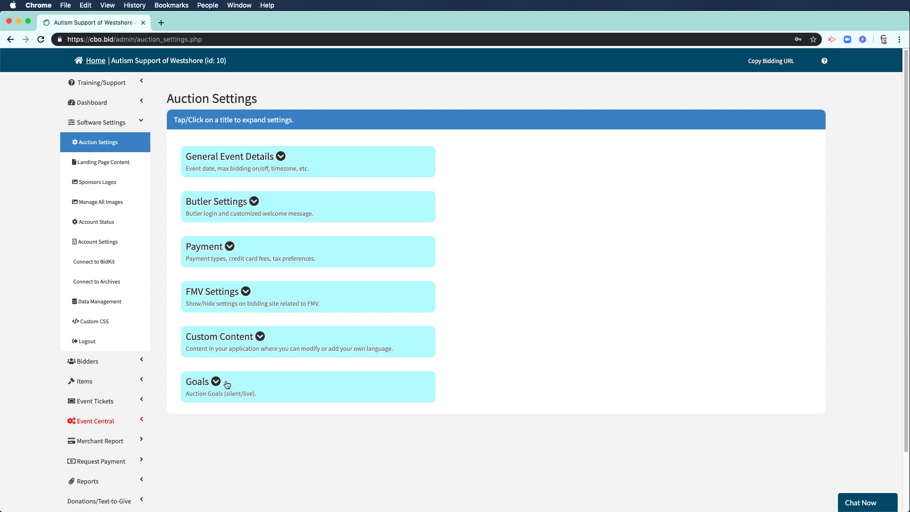
Step: Expand the General Event Details and Butler Settings sections and review their options through the custom welcome text
left_click(247, 159)
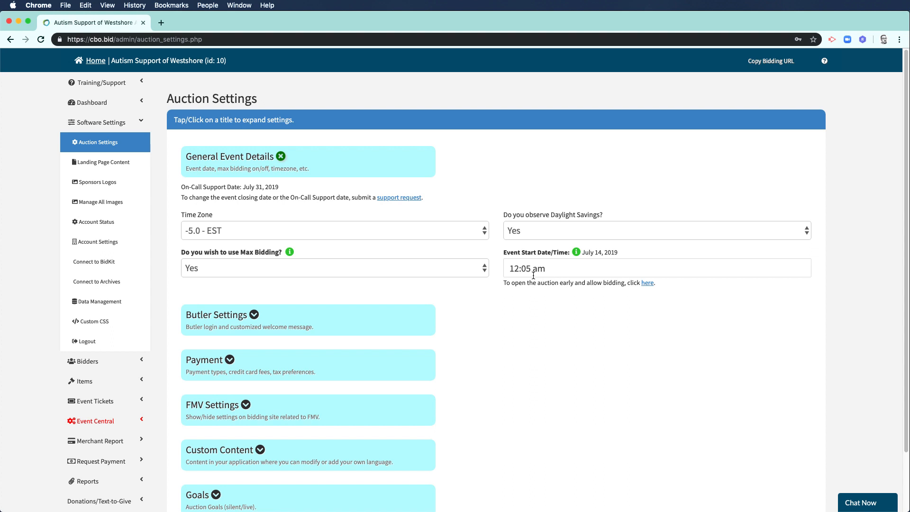
scroll(558, 270, "down", 2)
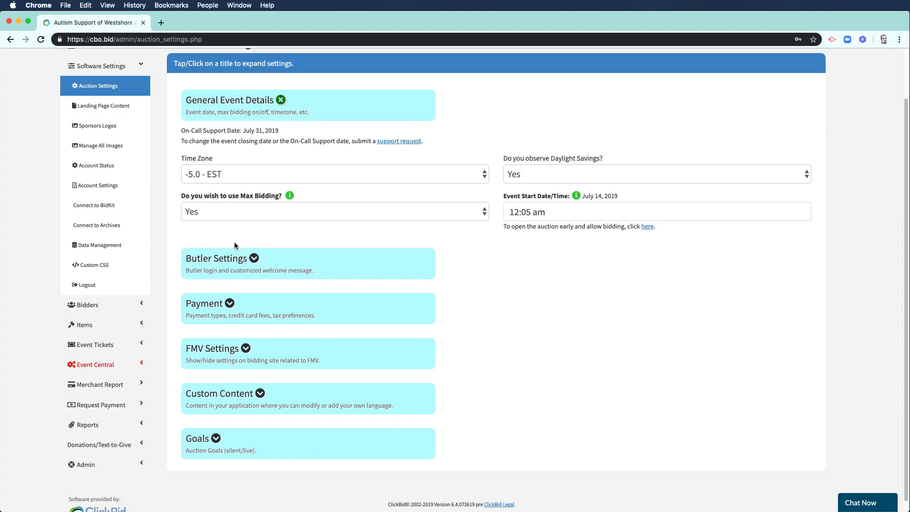
left_click(225, 263)
scroll(426, 253, "down", 2)
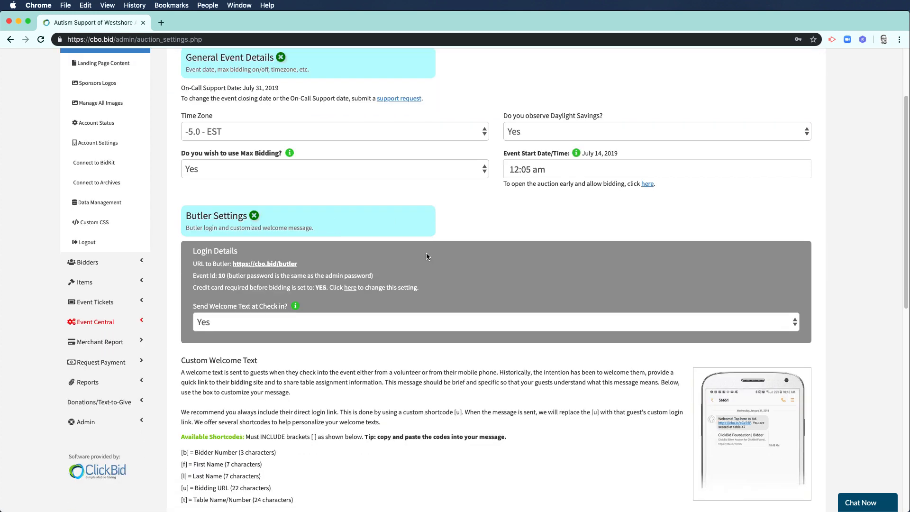
scroll(428, 252, "down", 2)
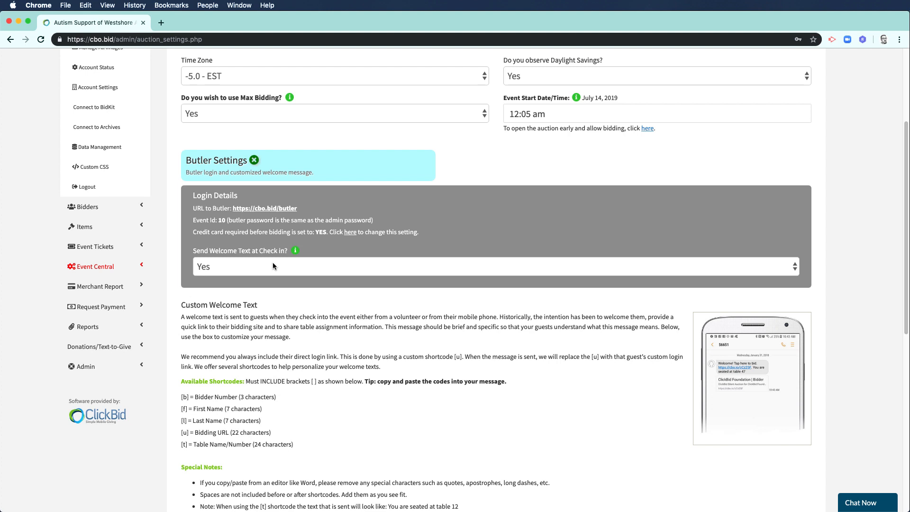
scroll(281, 262, "down", 3)
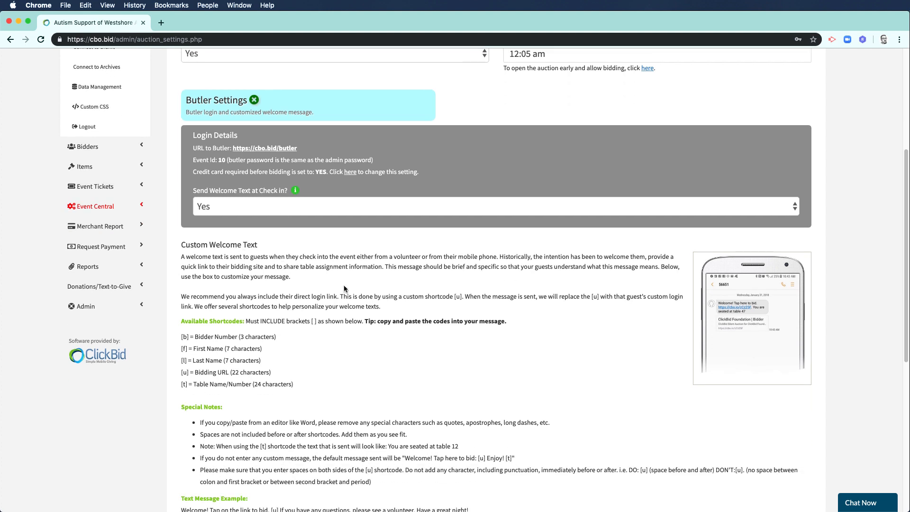
scroll(318, 268, "down", 6)
scroll(271, 210, "down", 2)
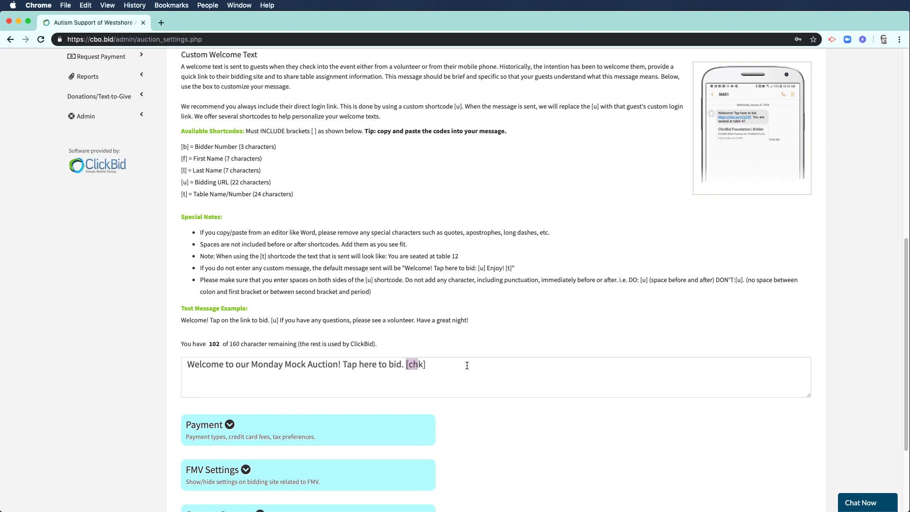
Step: Replace the [chk] shortcode at the end of the custom welcome text with the bidding URL shortcode [u]
left_click_drag(406, 365, 490, 367)
key("BackSpace")
type("[")
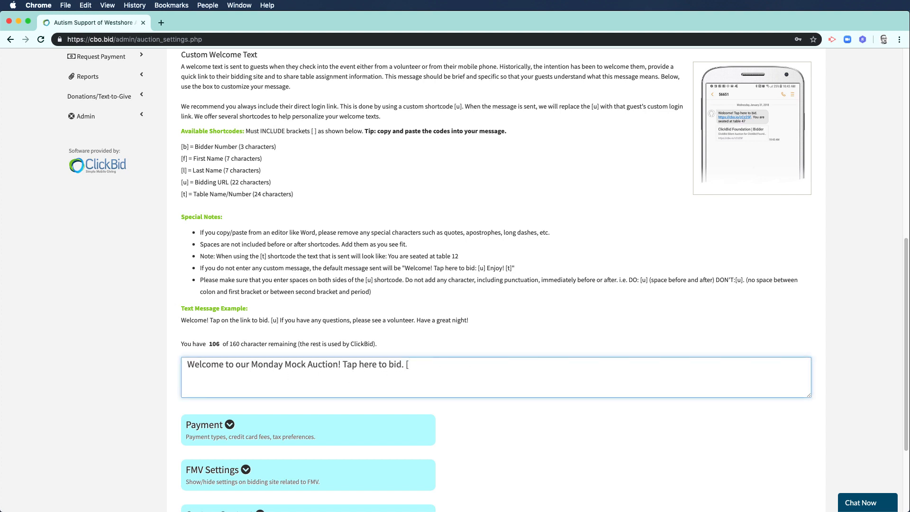
type("u]")
left_click(197, 184)
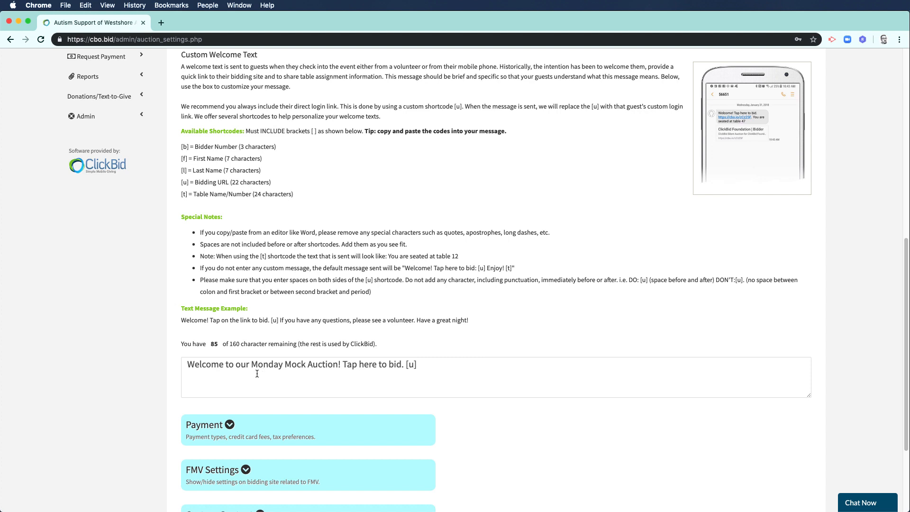
Step: Expand the Payment section and review its payment method, bank, sales tax and credit card fee fields
scroll(271, 369, "down", 1)
scroll(272, 368, "down", 2)
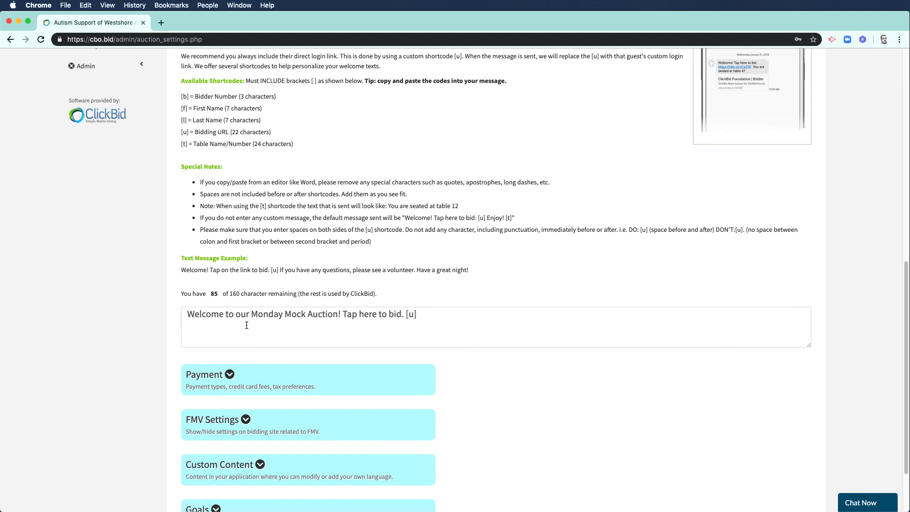
scroll(264, 319, "down", 2)
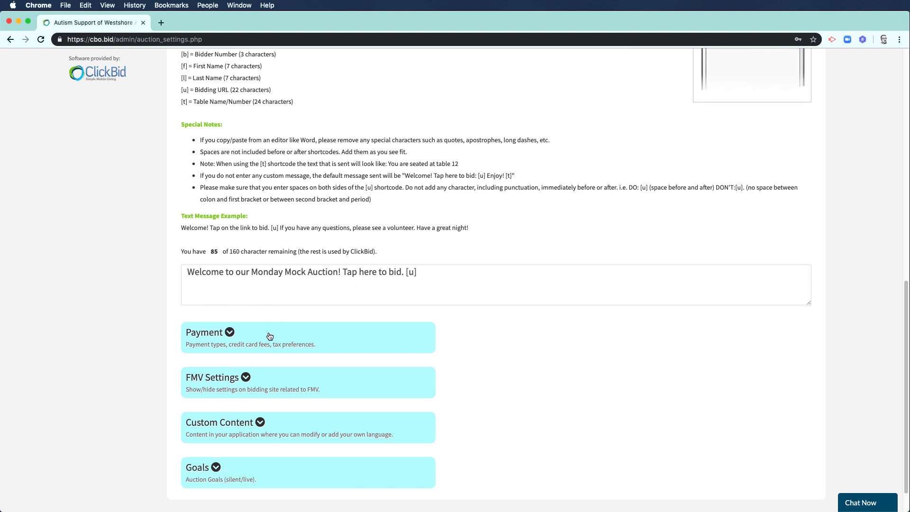
left_click(270, 336)
scroll(271, 320, "down", 3)
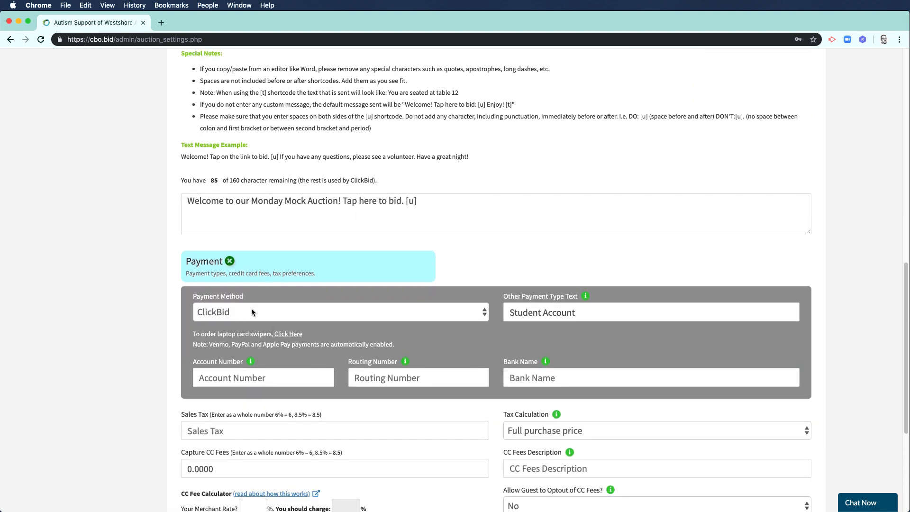
scroll(726, 382, "down", 1)
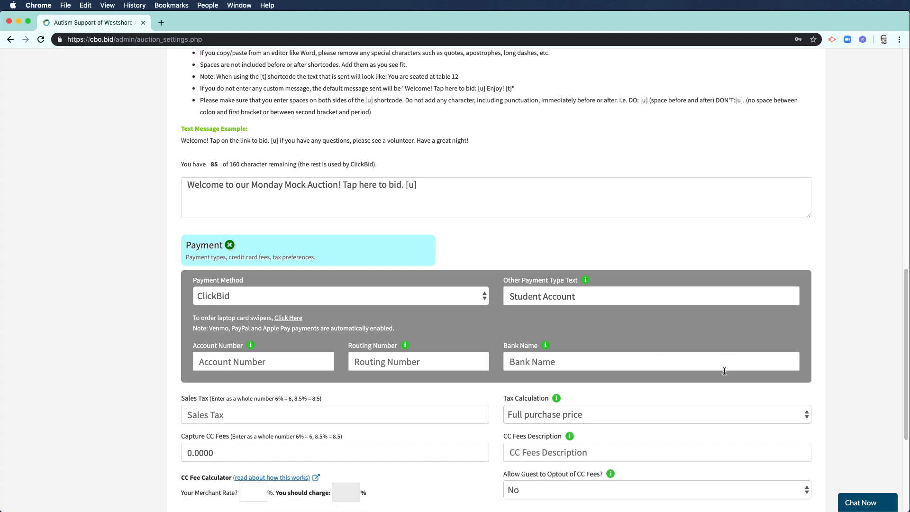
scroll(725, 371, "down", 2)
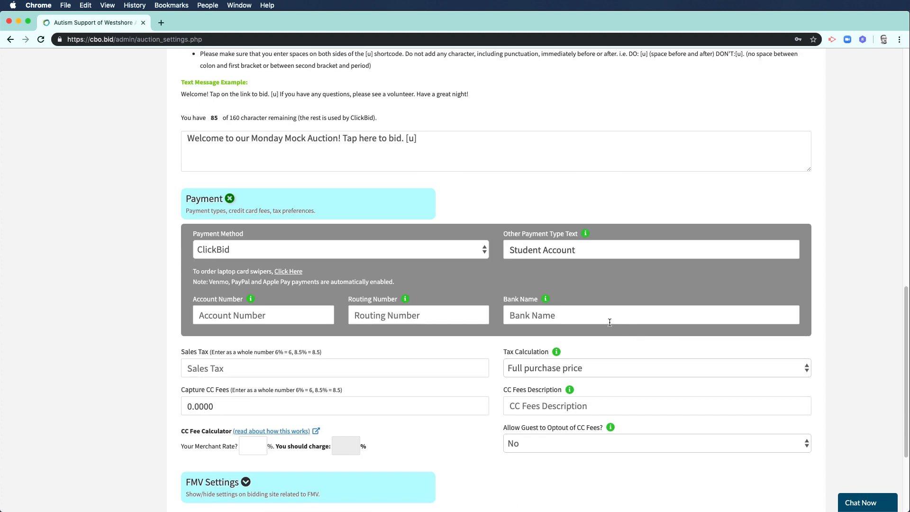
Step: Examine the Other Payment Type Text entry, the bank and sales tax fields, and the available Tax Calculation choices
left_click(544, 251)
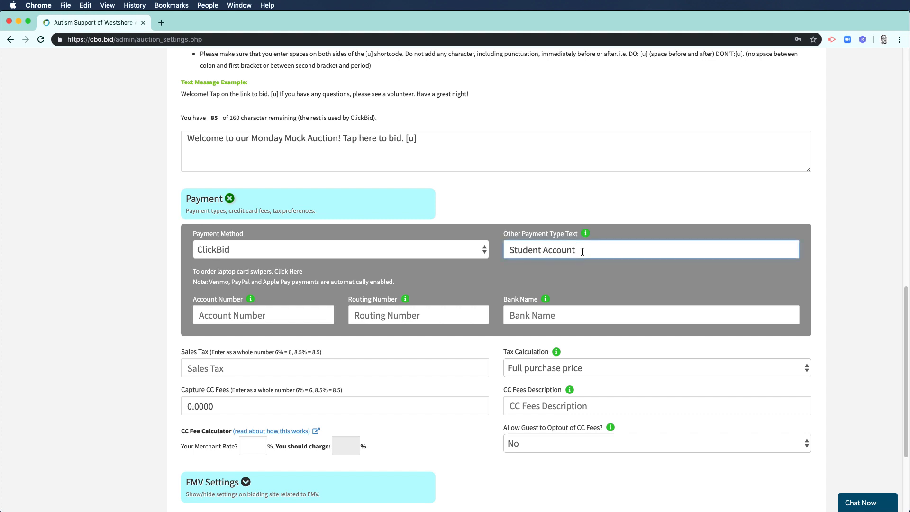
left_click_drag(588, 250, 504, 251)
left_click(550, 247)
scroll(550, 246, "down", 1)
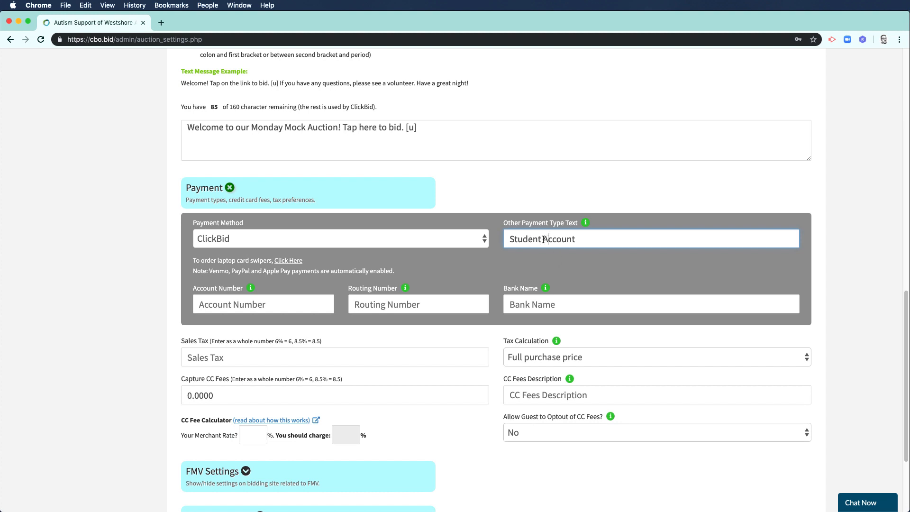
scroll(532, 232, "down", 1)
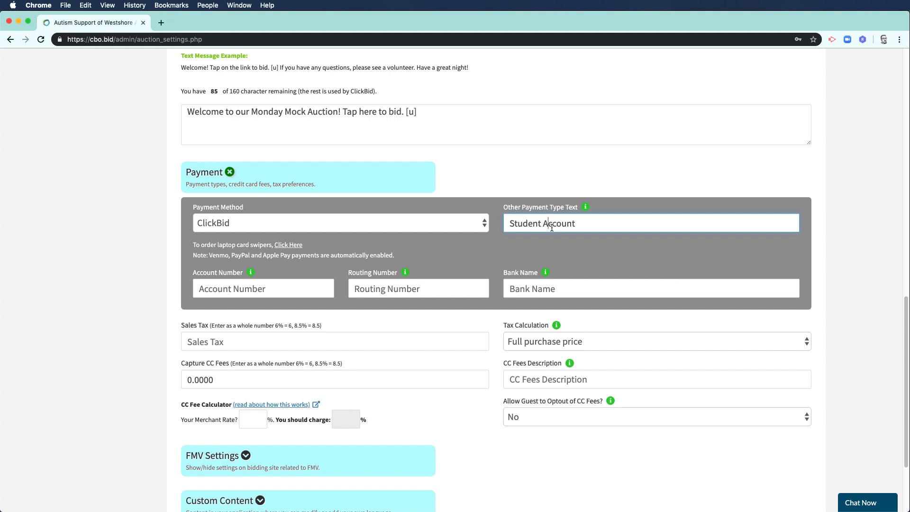
scroll(331, 226, "down", 1)
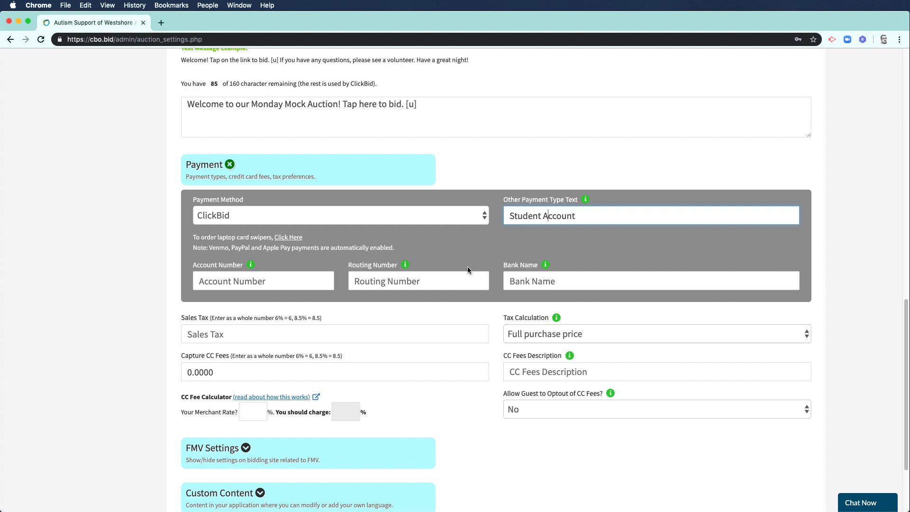
scroll(332, 246, "down", 2)
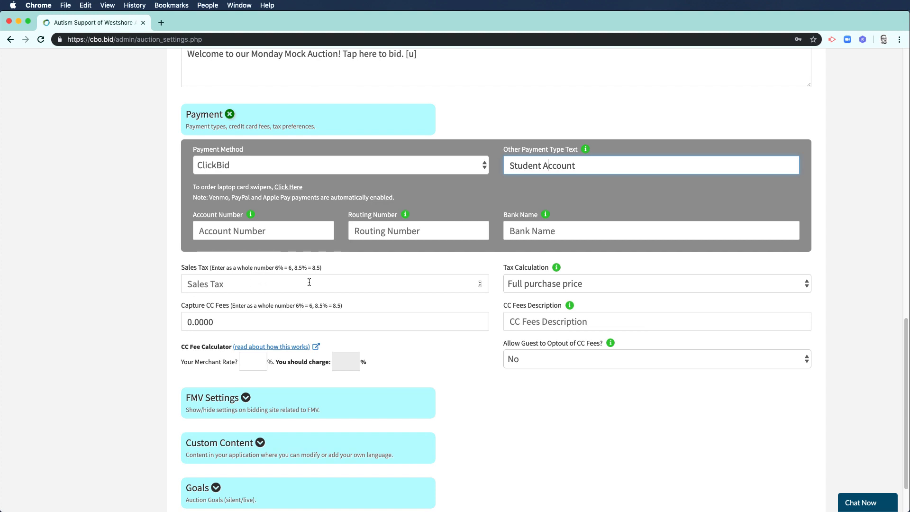
left_click(537, 284)
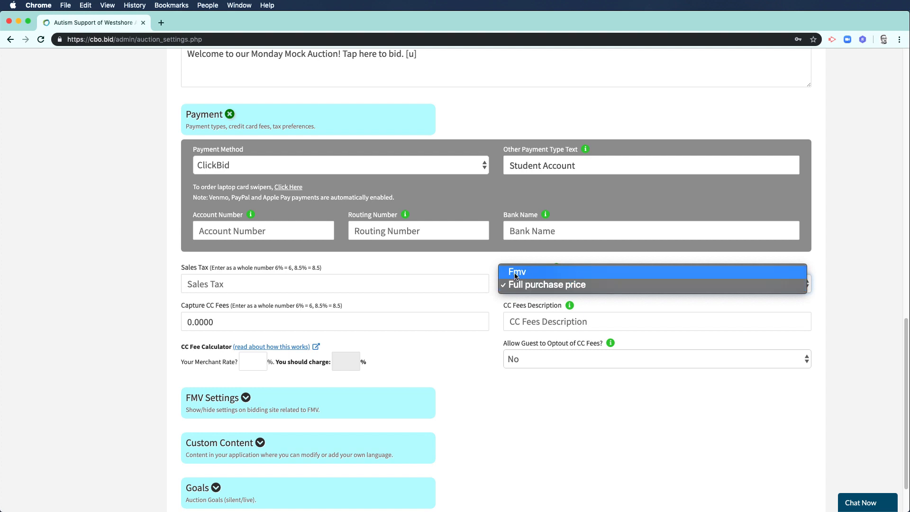
left_click(477, 258)
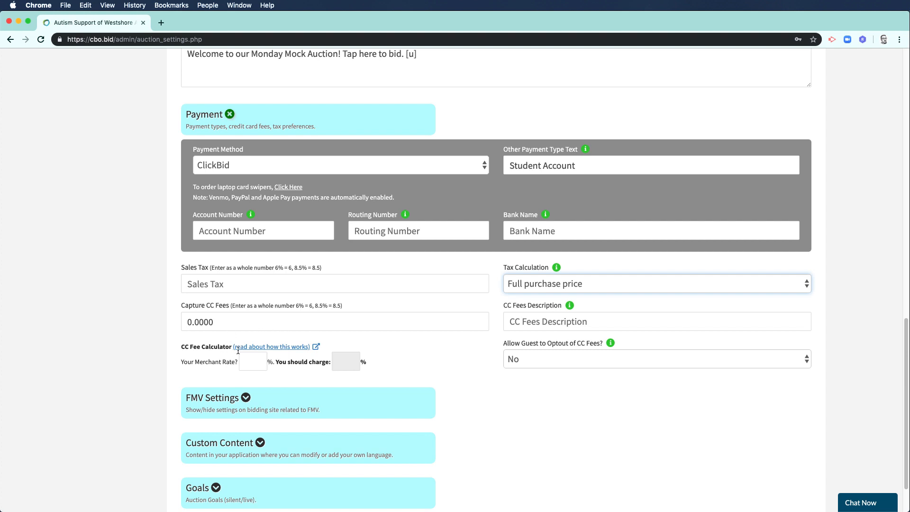
Step: Enter a 3.5% merchant rate in the CC Fee Calculator and set Capture CC Fees to 3.63
left_click(248, 363)
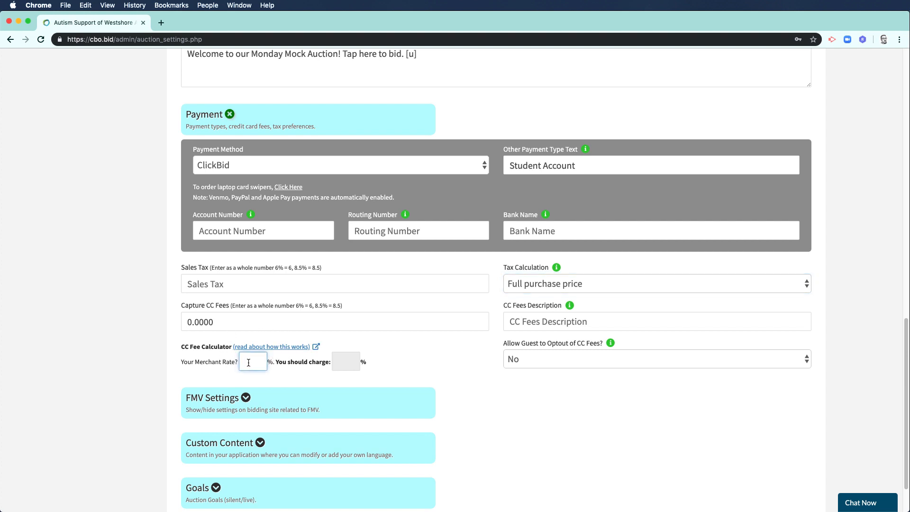
type("3.5")
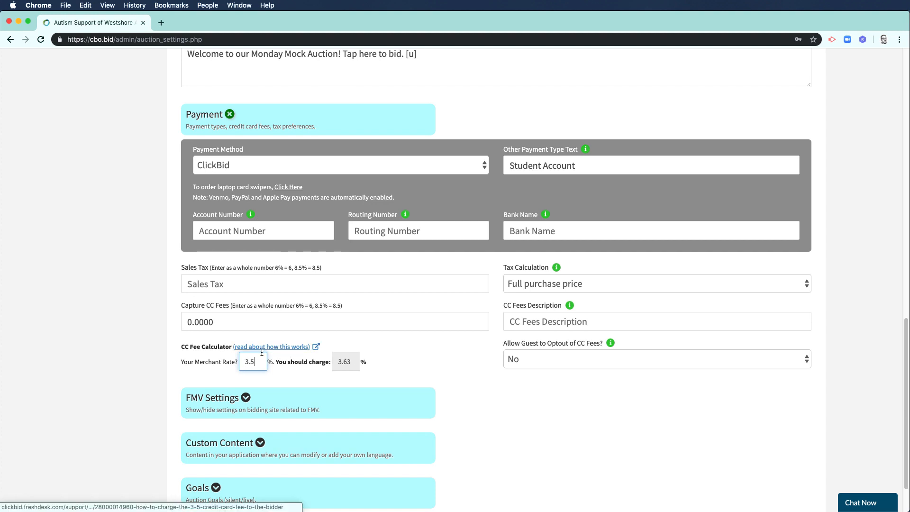
double_click(238, 323)
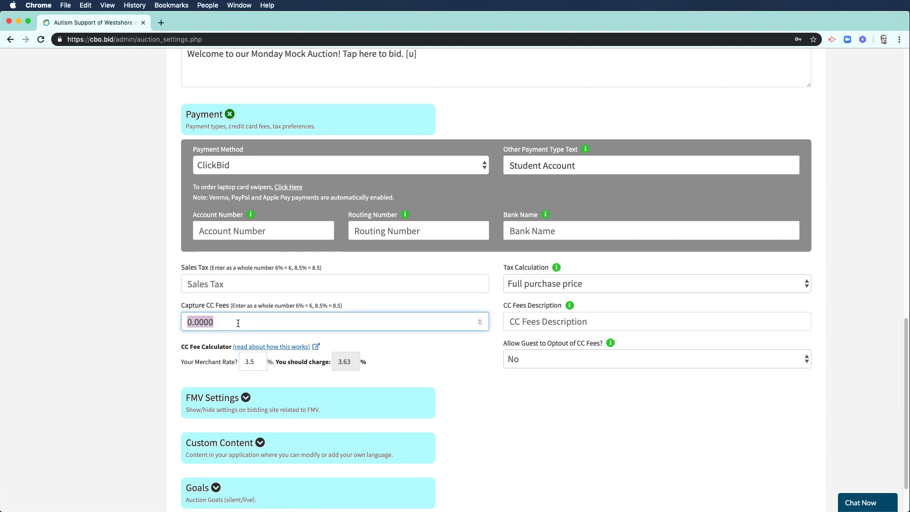
type("3")
key("BackSpace")
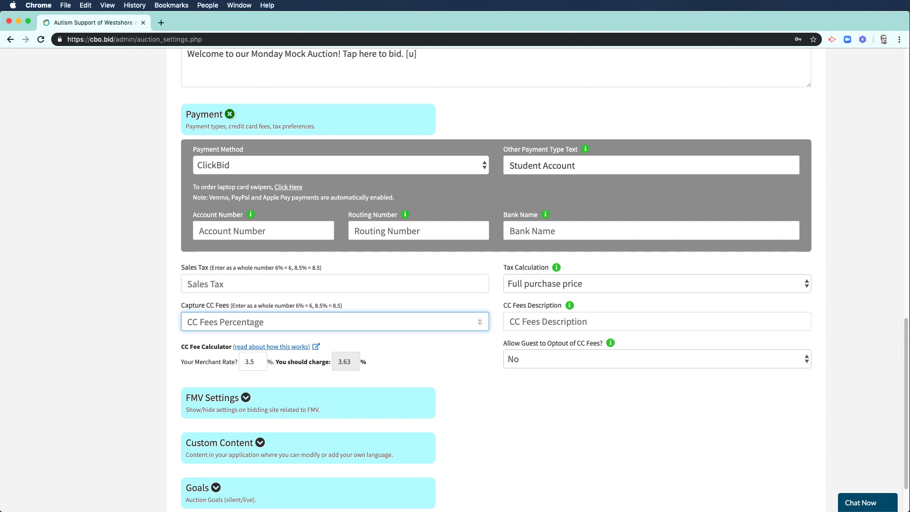
type("3.63")
Step: Set the option allowing guests to opt out of CC fees to Yes
left_click(521, 360)
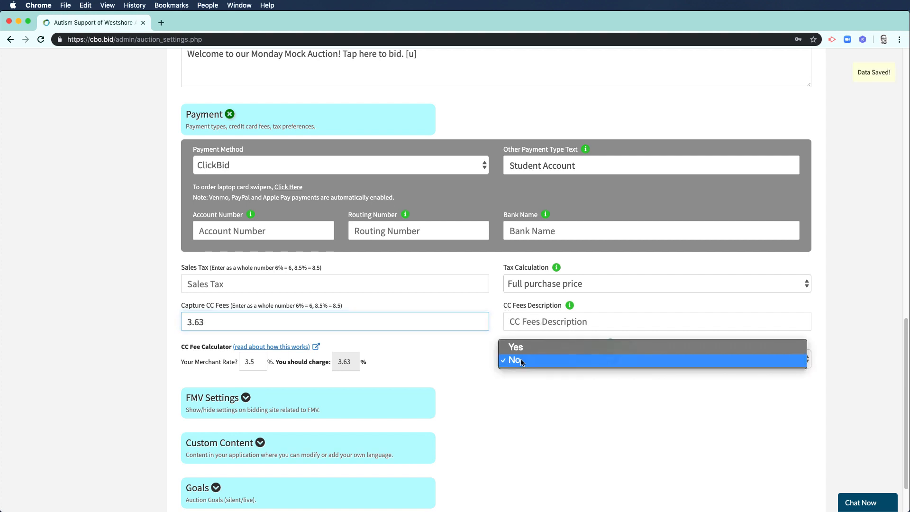
left_click(517, 346)
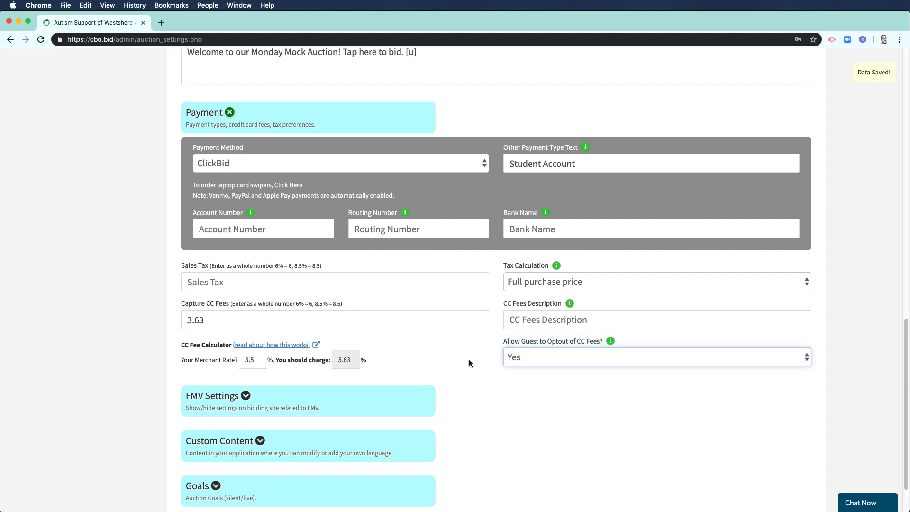
Step: Expand the FMV Settings and Goals sections and review the fair market value display options and auction goals
scroll(469, 360, "down", 3)
left_click(257, 357)
scroll(234, 351, "down", 2)
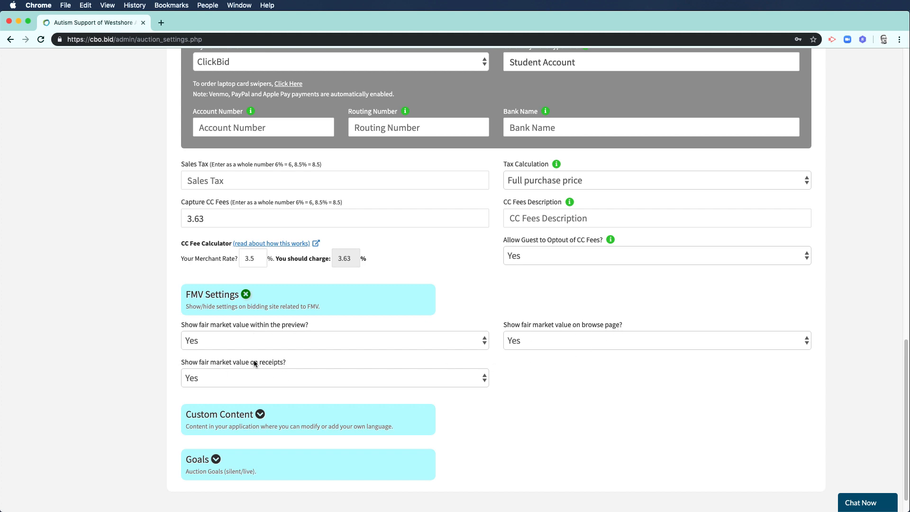
scroll(474, 358, "down", 2)
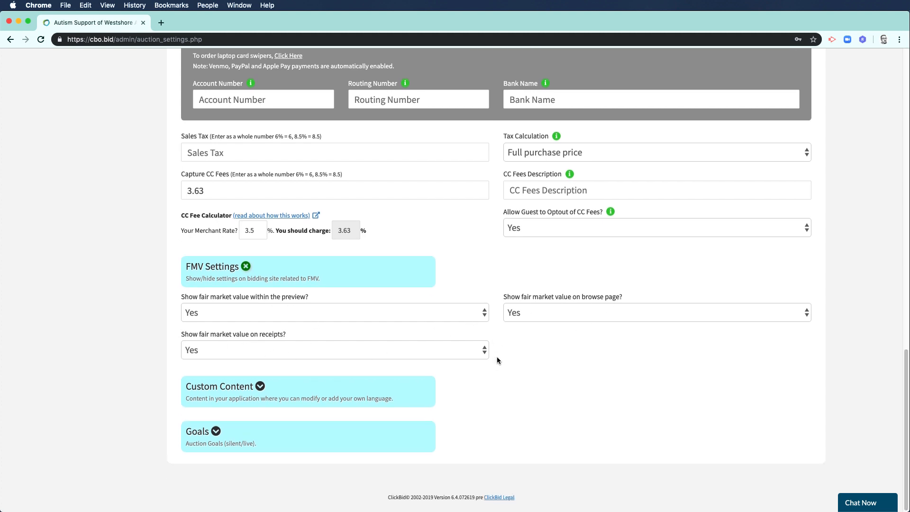
left_click(257, 434)
scroll(247, 410, "down", 3)
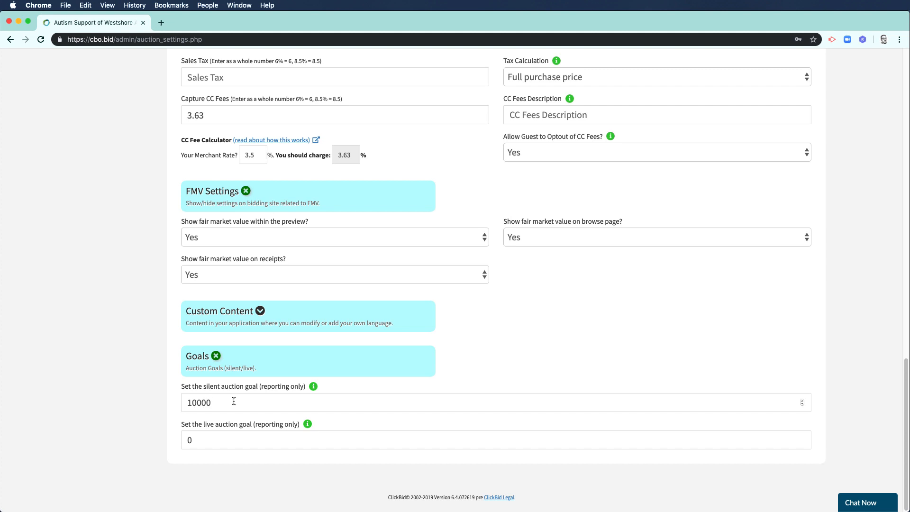
Step: Expand the Custom Content section and review the Statement Footer and Terms text
left_click(245, 323)
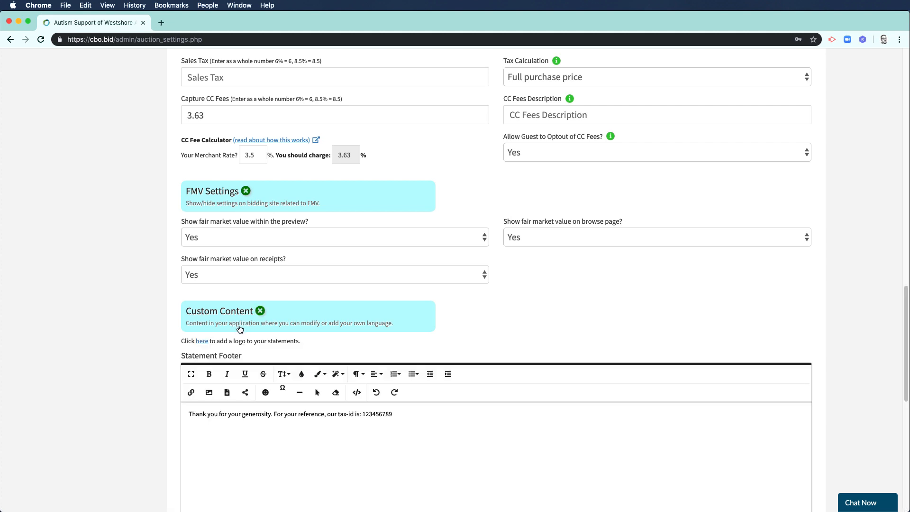
scroll(239, 327, "down", 2)
scroll(237, 324, "down", 2)
scroll(247, 343, "down", 2)
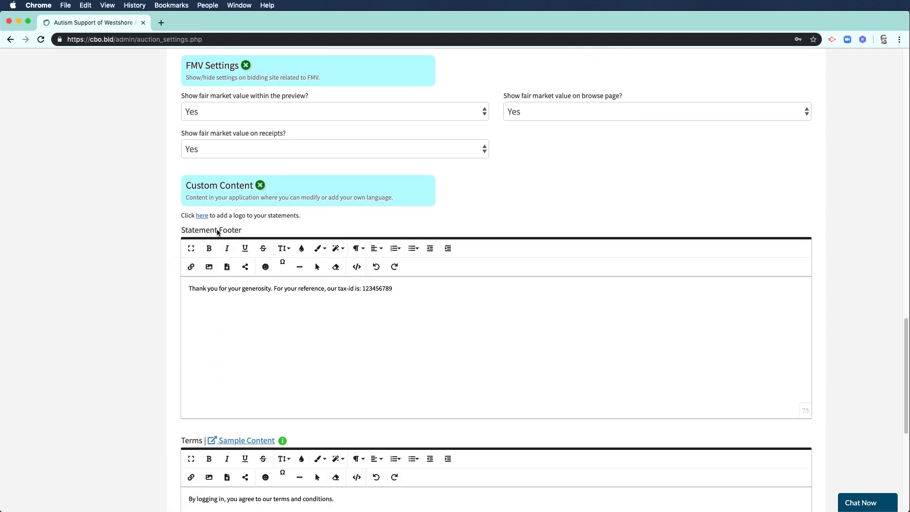
scroll(216, 232, "down", 7)
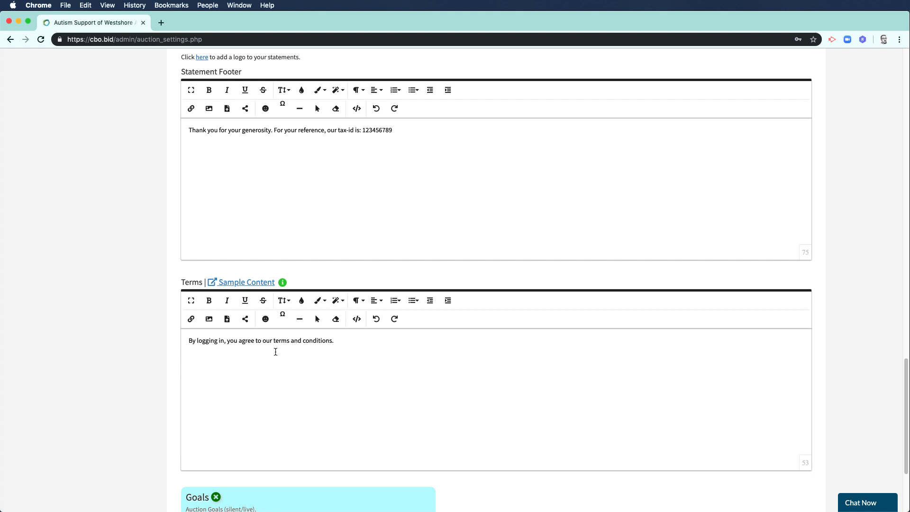
scroll(274, 332, "down", 1)
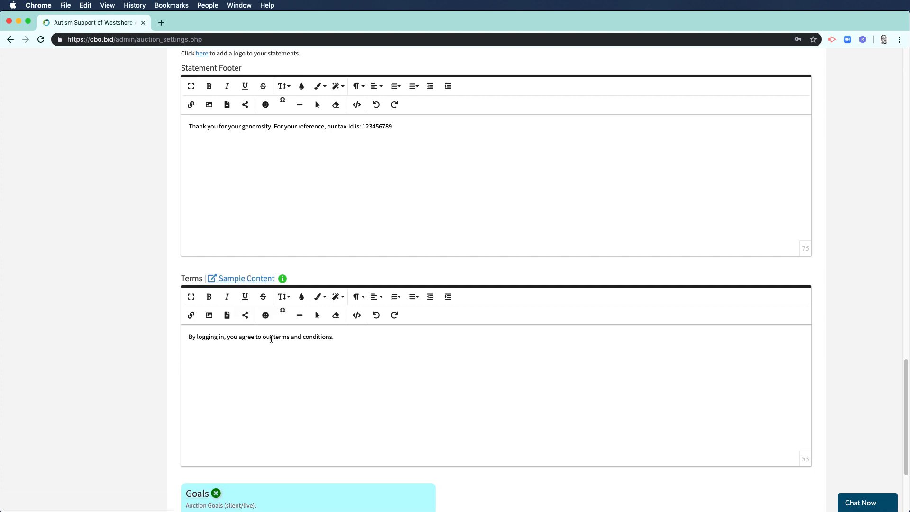